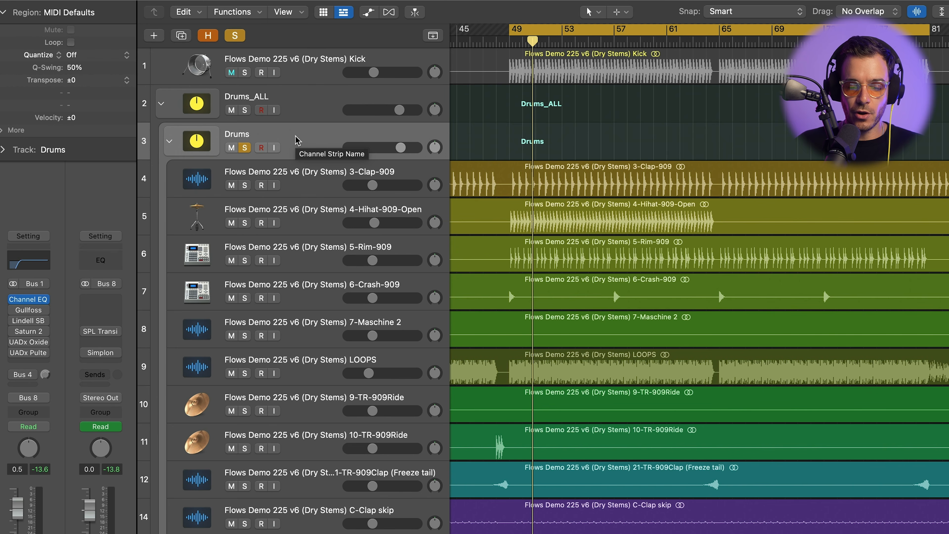
Play the soloed Drums bus and compare its inserts from Gullfoss down to UADx Pulte bypassed and active, leaving them enabled
key("space")
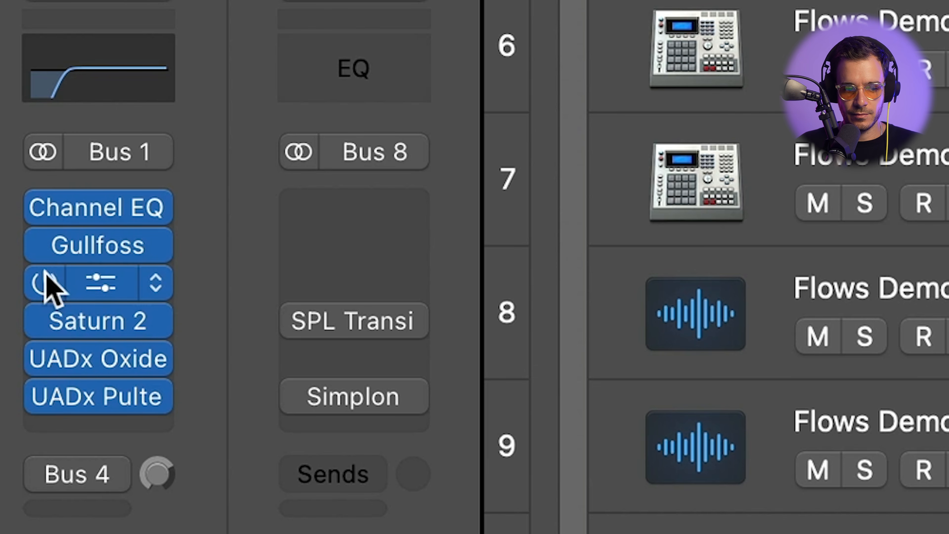
left_click_drag(45, 245, 44, 395)
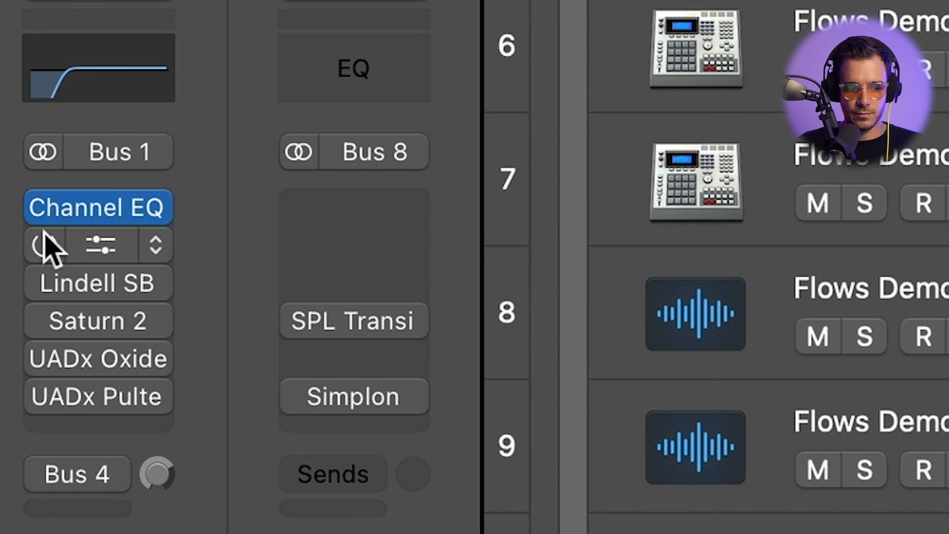
left_click_drag(44, 234, 43, 390)
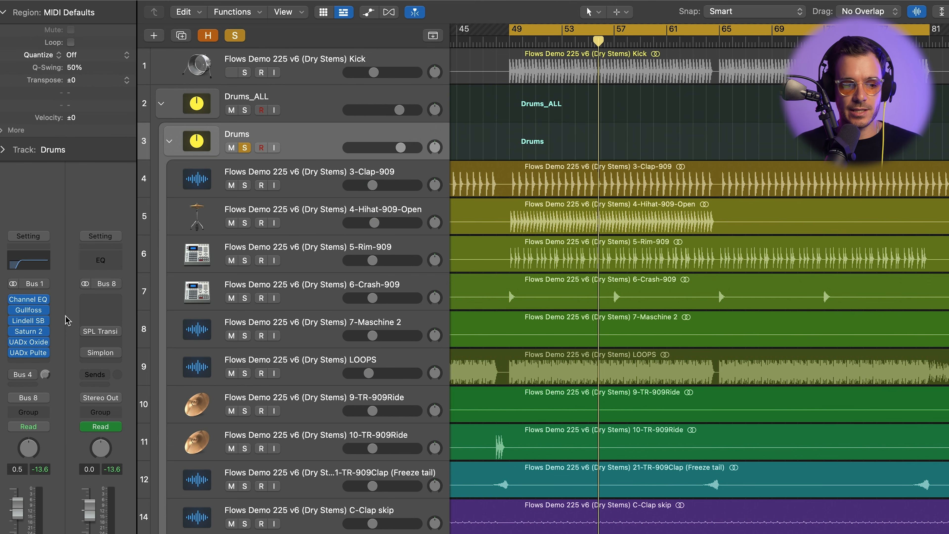
Enable the Drums bus's Bus 4 send and browse the small reverb presets of ValhallaSupermassive on Room_Reverb, keeping Brass Blatt
left_click(13, 374)
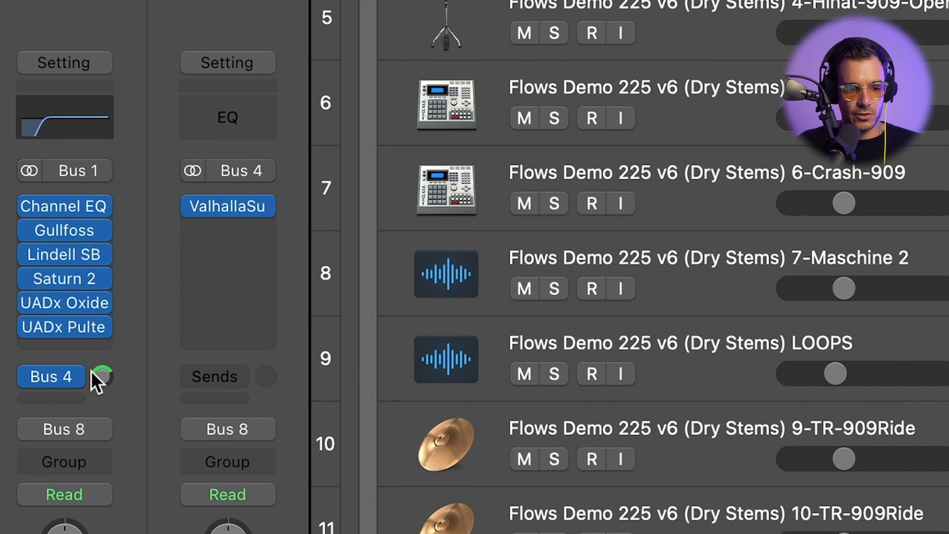
left_click(228, 207)
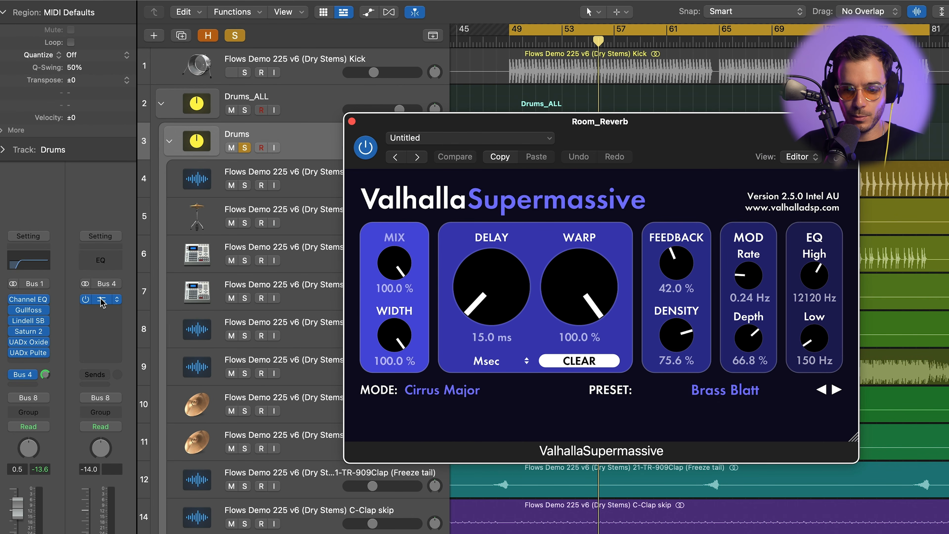
left_click(719, 390)
mouse_move(721, 323)
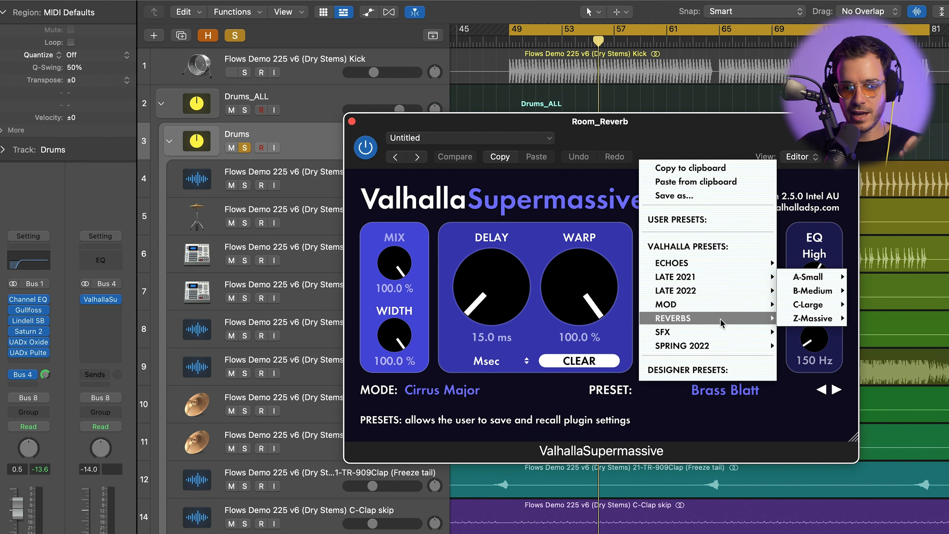
mouse_move(807, 277)
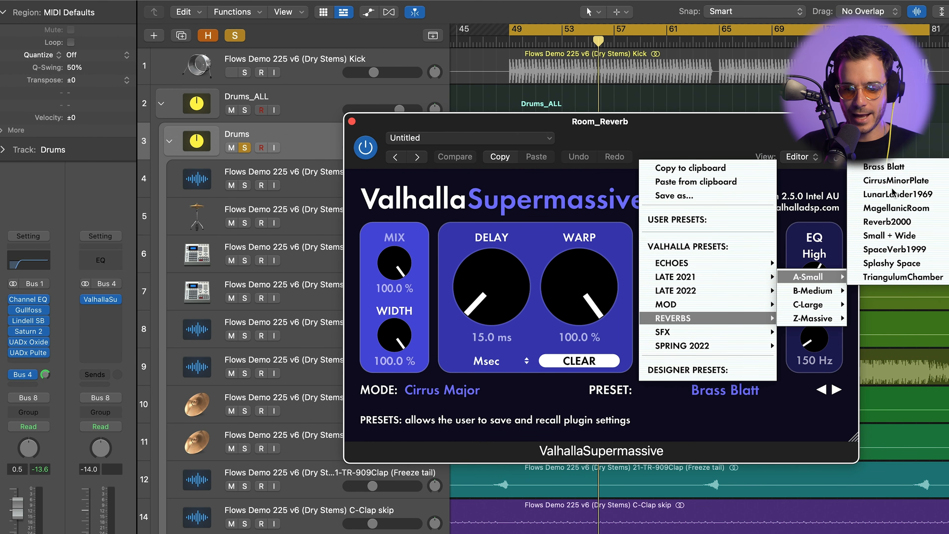
left_click(786, 405)
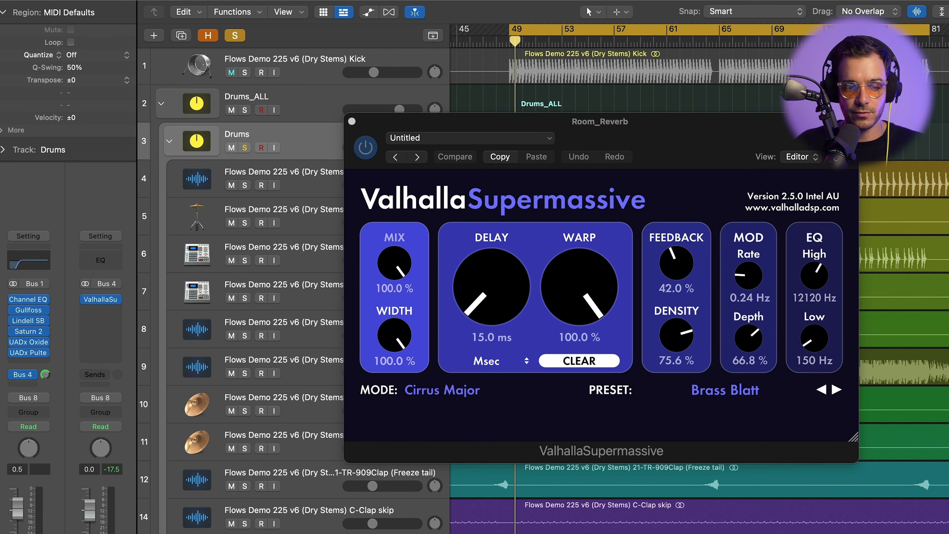
Compare the drums with the room reverb bypassed and active, and set the Room_Reverb fader to -10.4 dB
left_click(366, 147)
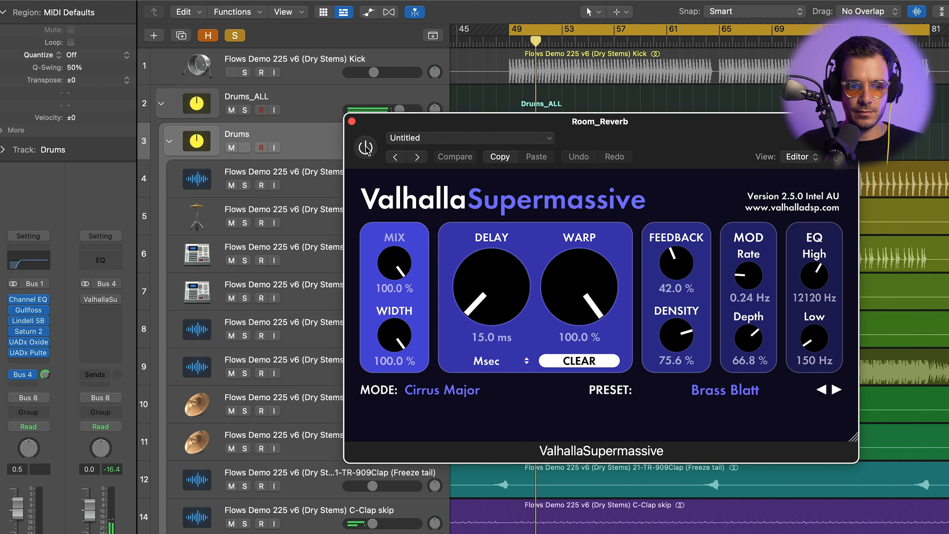
left_click(366, 148)
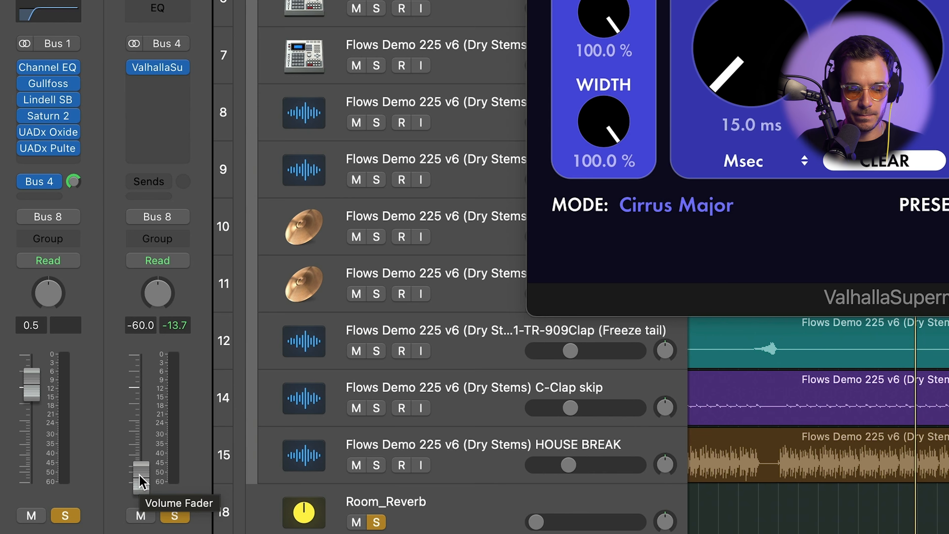
key("space")
left_click_drag(141, 481, 141, 433)
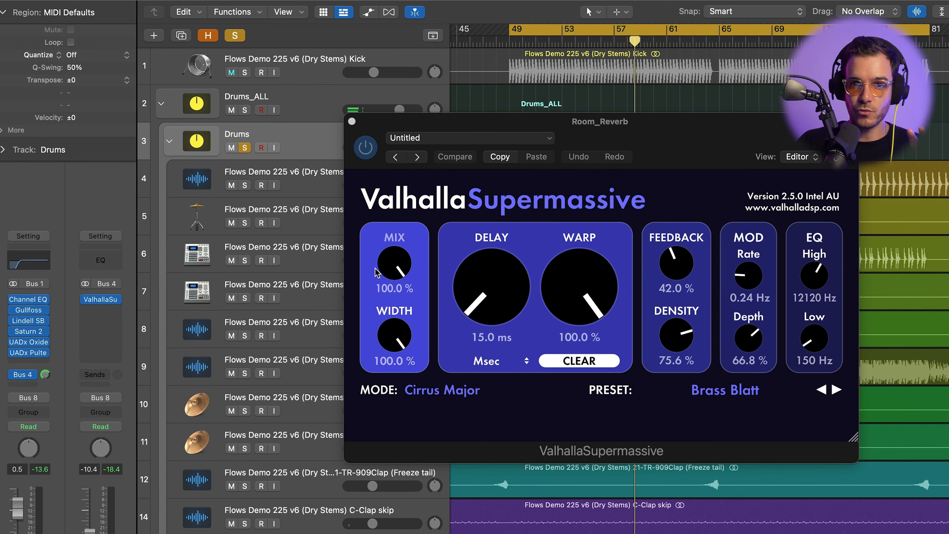
left_click(352, 121)
Adjust the Sustain of the SPL transient designer on the Drums_ALL bus and toggle the plugin's bypass
left_click(315, 105)
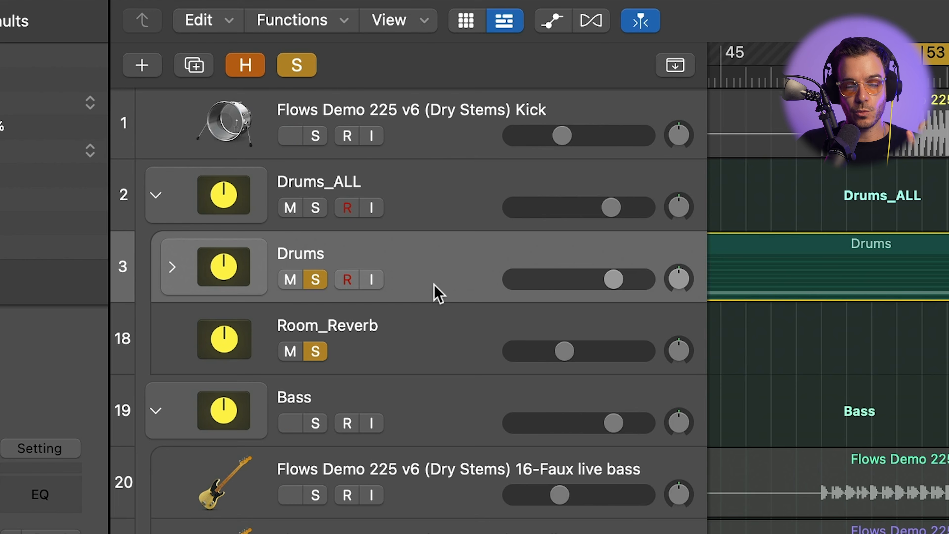
left_click(429, 342)
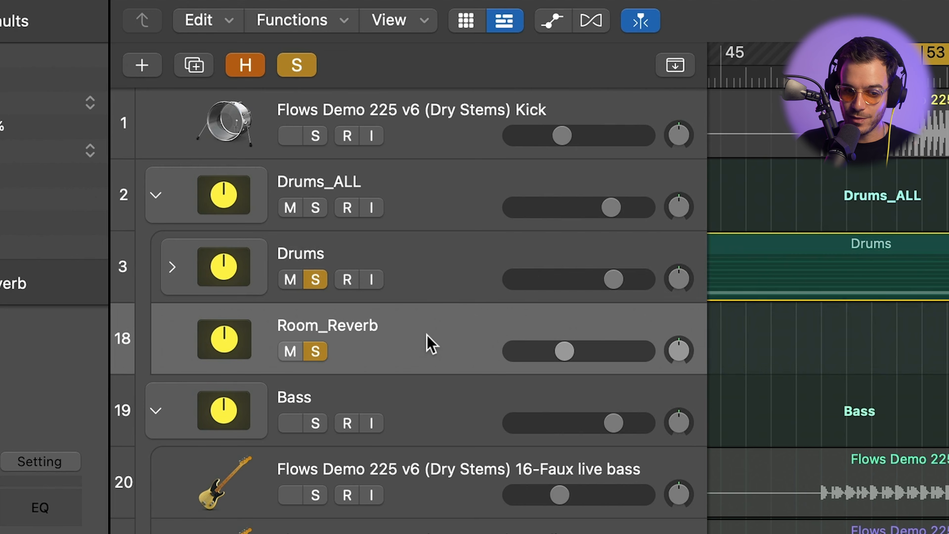
left_click(464, 215)
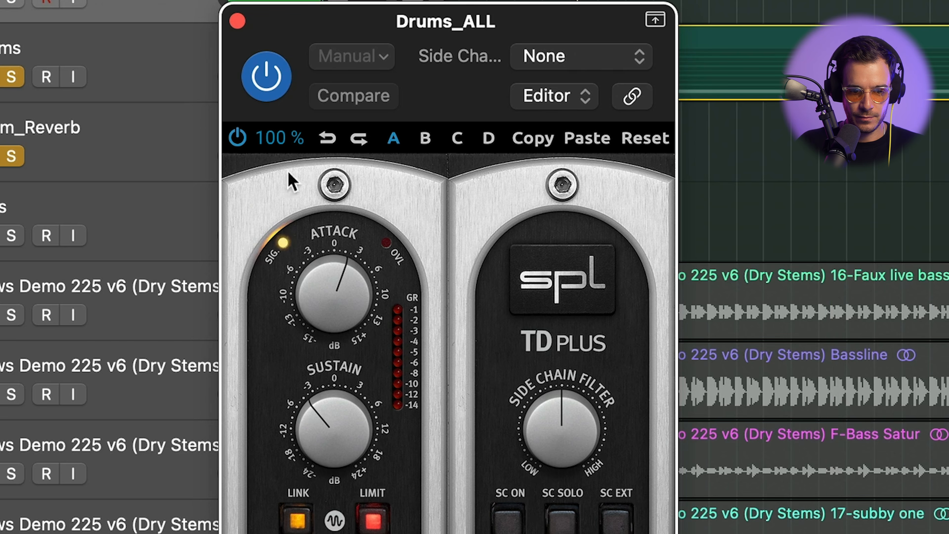
left_click_drag(323, 409, 335, 464)
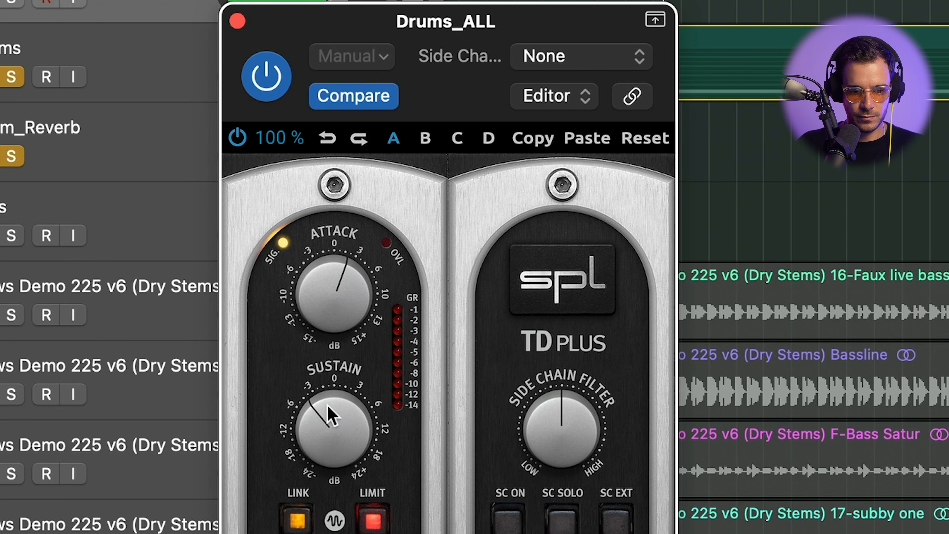
left_click(239, 145)
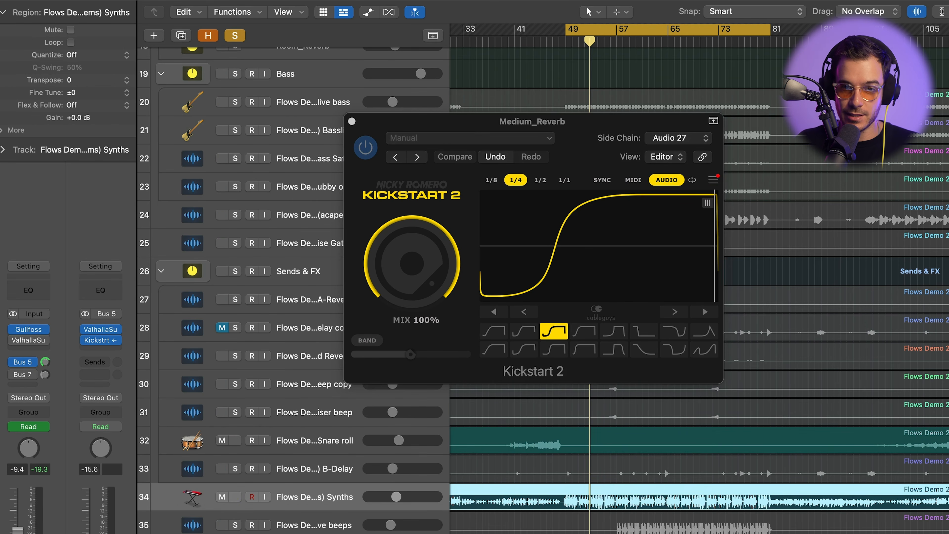
Play the soloed Synths track and compare it with its Bus 5 reverb send switched off and on
key("space")
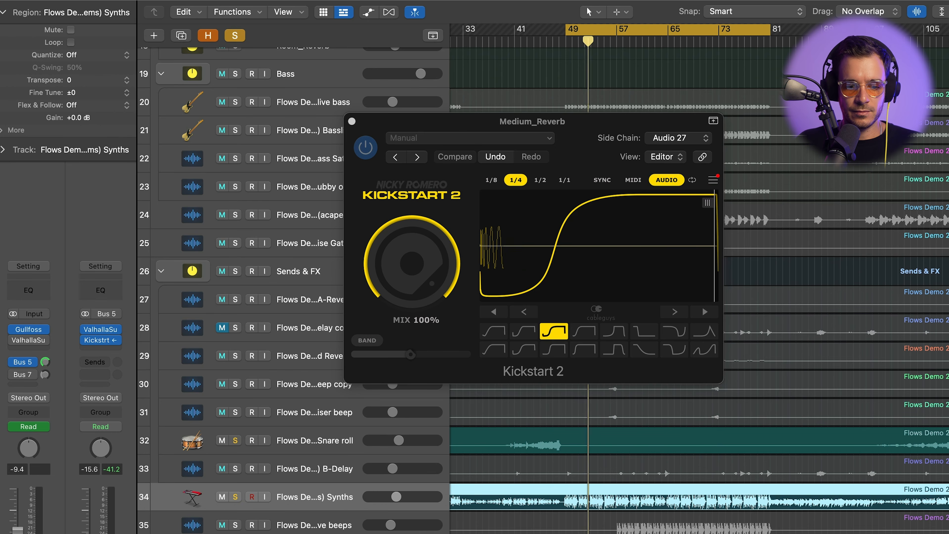
left_click(13, 361)
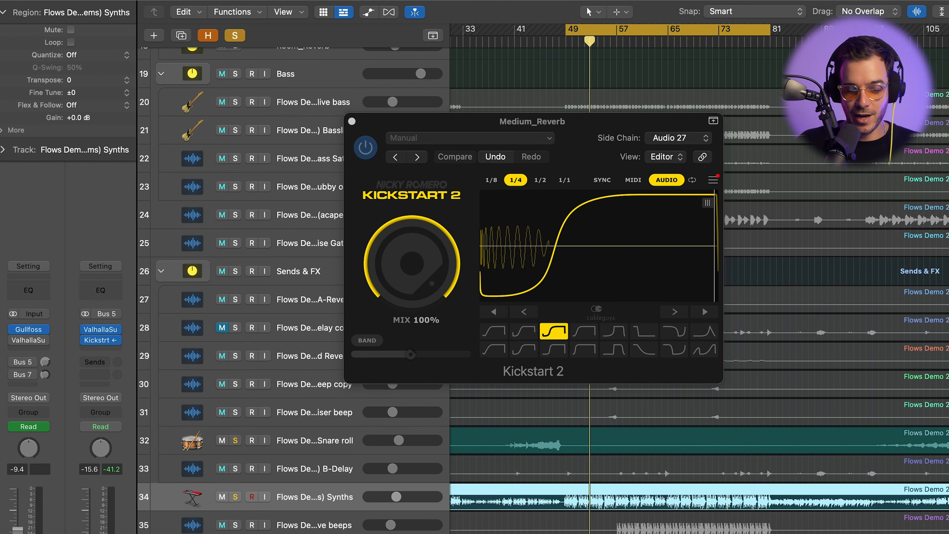
key("s")
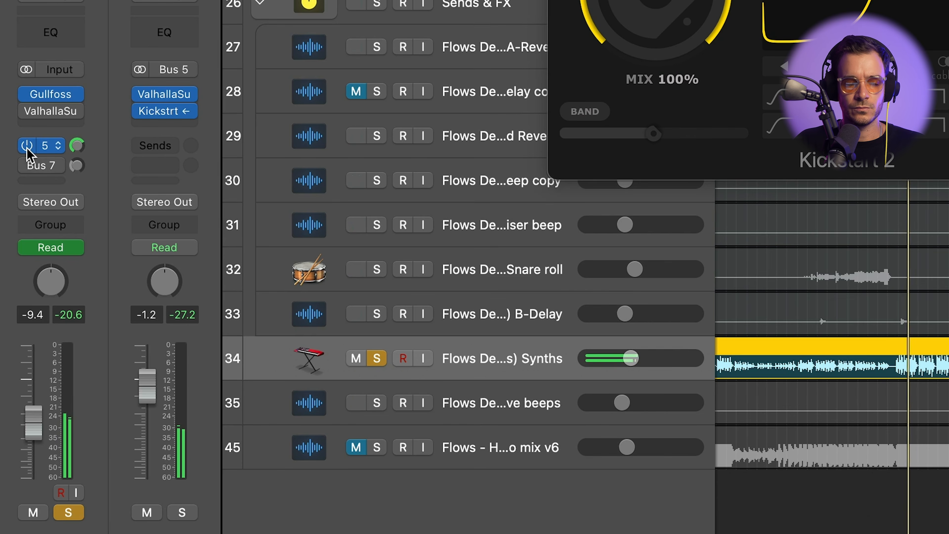
left_click(27, 146)
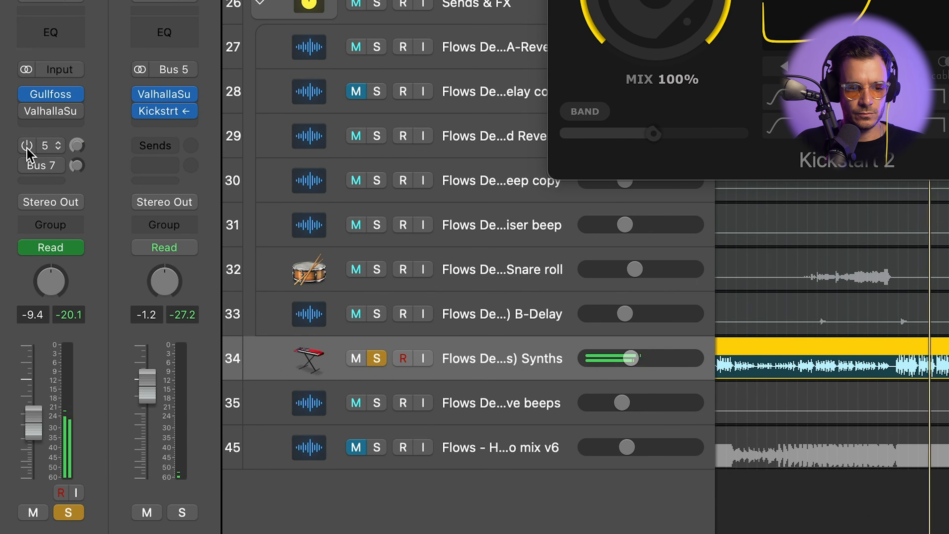
left_click(26, 146)
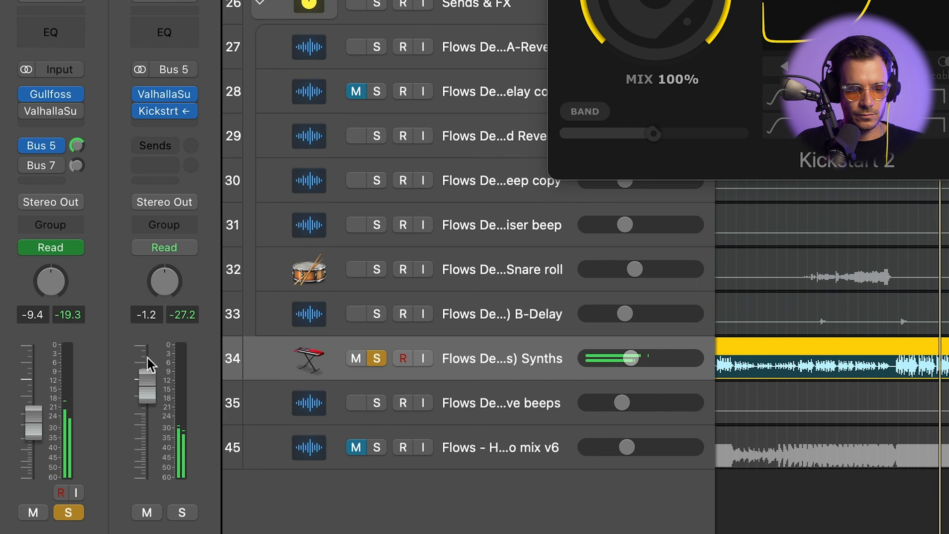
Lower the Medium_Reverb fader slightly and take the Synths track out of solo
left_click_drag(151, 363, 149, 378)
left_click(69, 512)
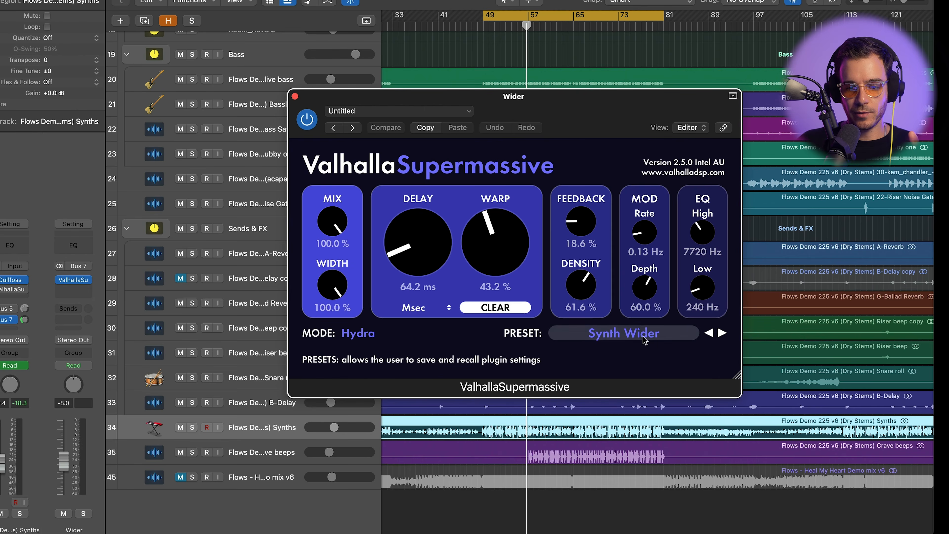
Choose the Synth Wider preset from the Echoes Synth category for ValhallaSupermassive on the Wider channel and close the plugin
left_click(645, 333)
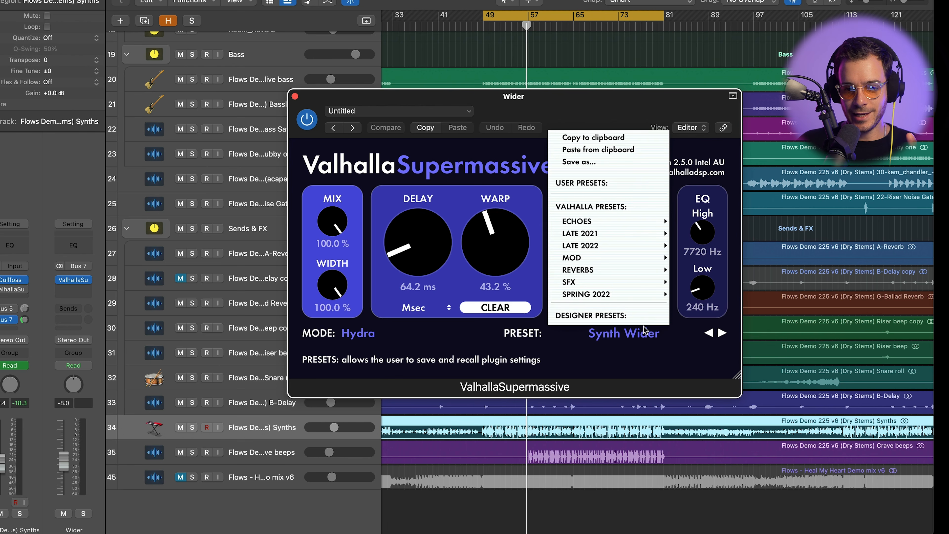
mouse_move(646, 226)
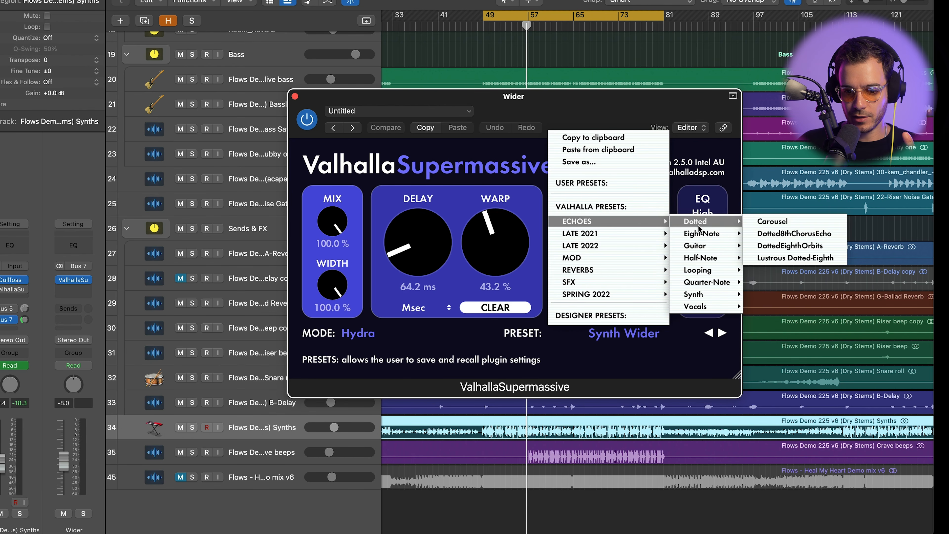
mouse_move(699, 299)
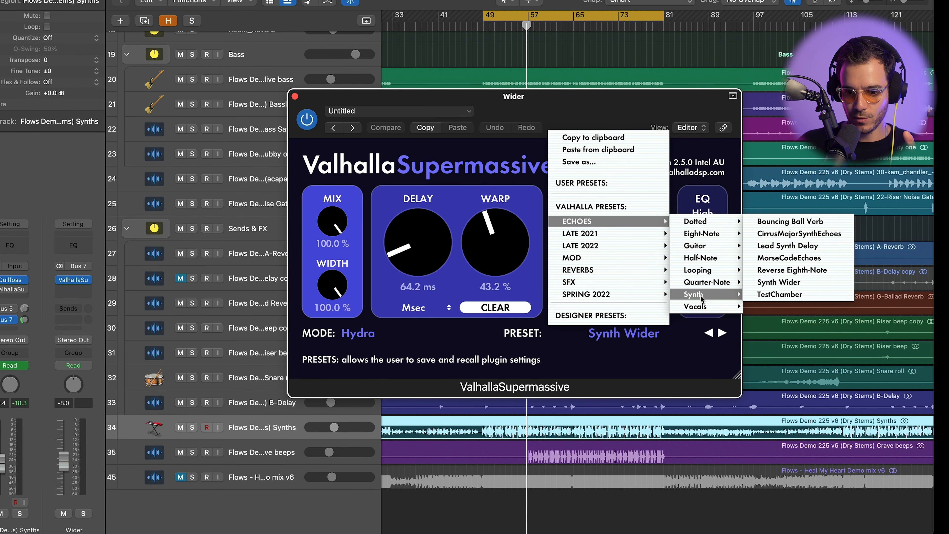
left_click(779, 283)
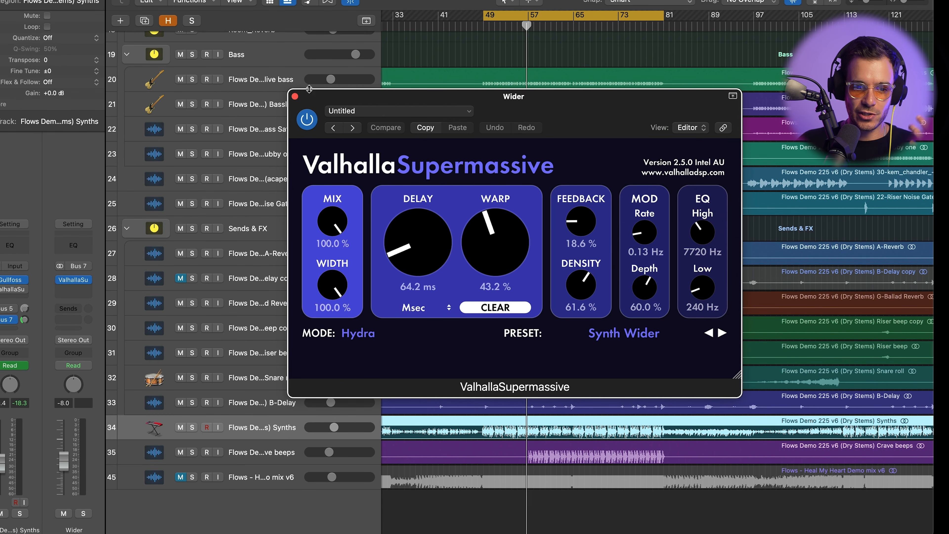
left_click(295, 96)
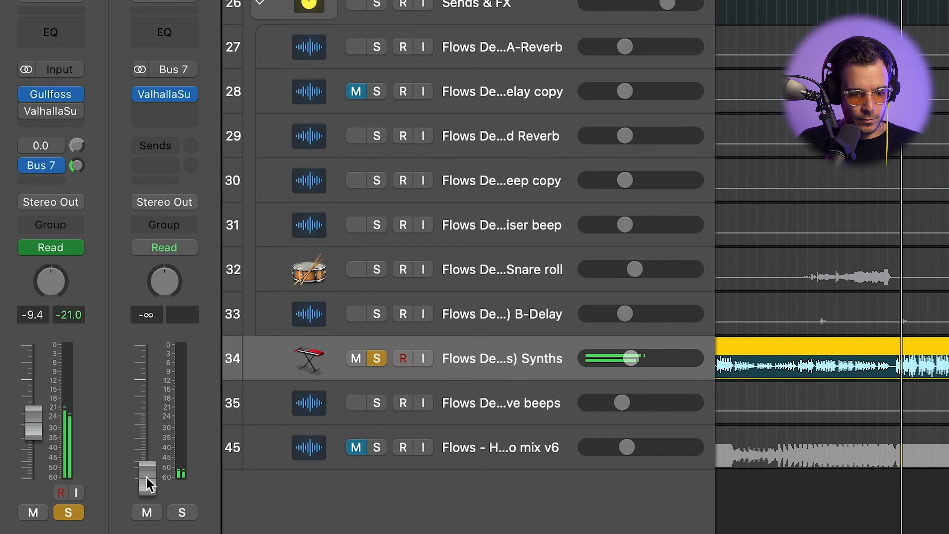
Raise the Wider channel's fader to -9.0 dB and take the Synths track out of solo
left_click_drag(147, 484, 147, 422)
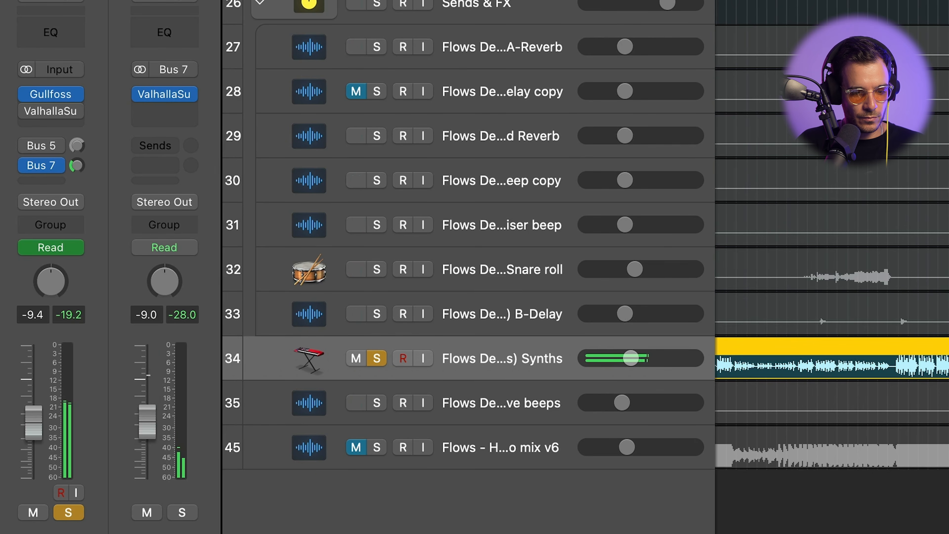
left_click(375, 359)
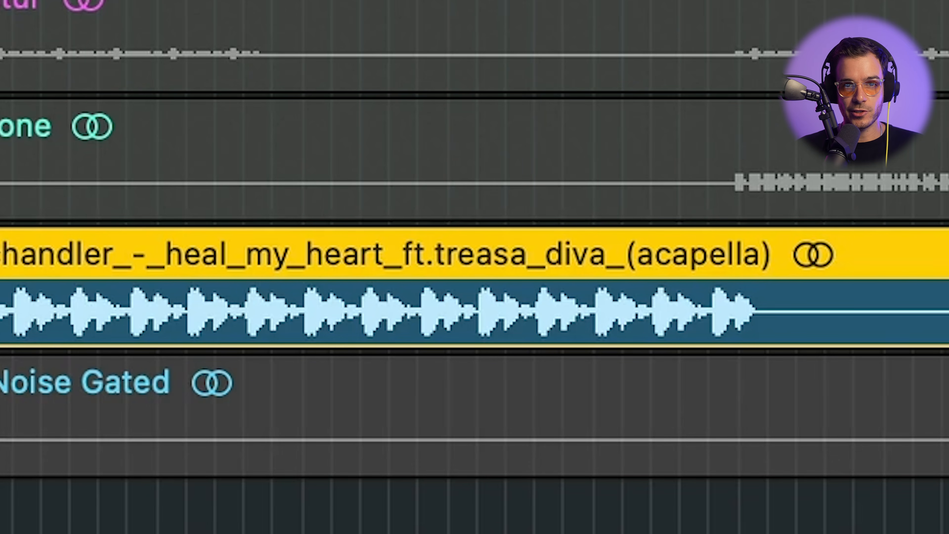
Play the soloed acapella track and compare it with the Vocal_Verb channel muted and unmuted
key("space")
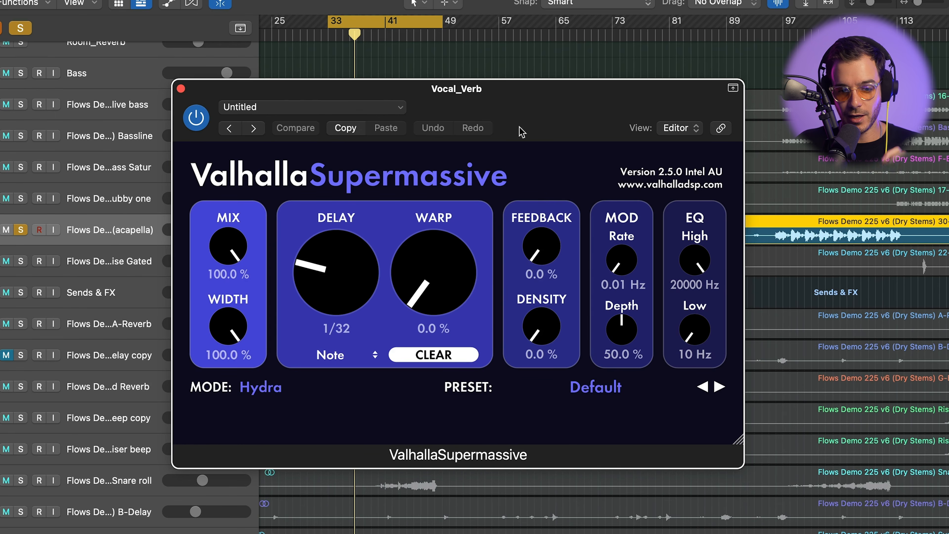
mouse_move(444, 276)
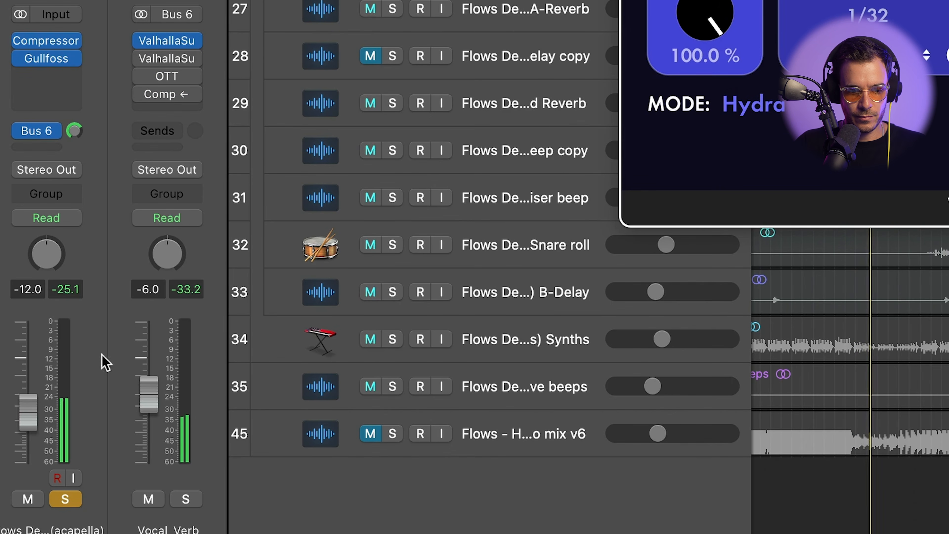
left_click(147, 499)
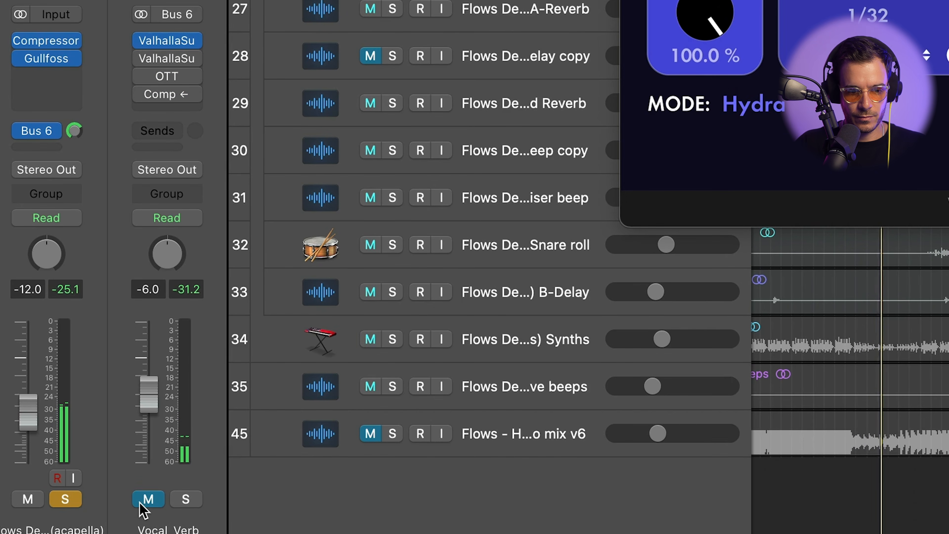
left_click(141, 502)
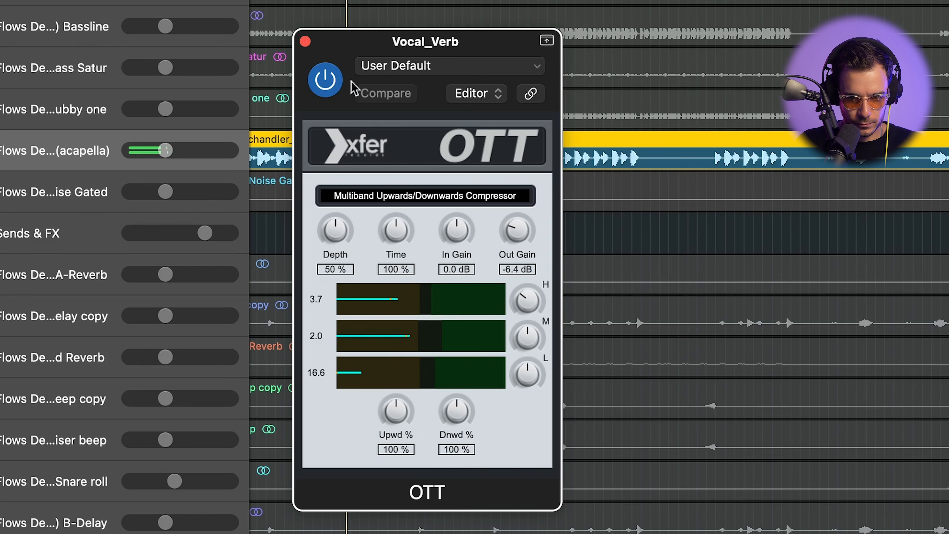
Compare the vocal reverb with the OTT compressor on Vocal_Verb bypassed and active
left_click(324, 83)
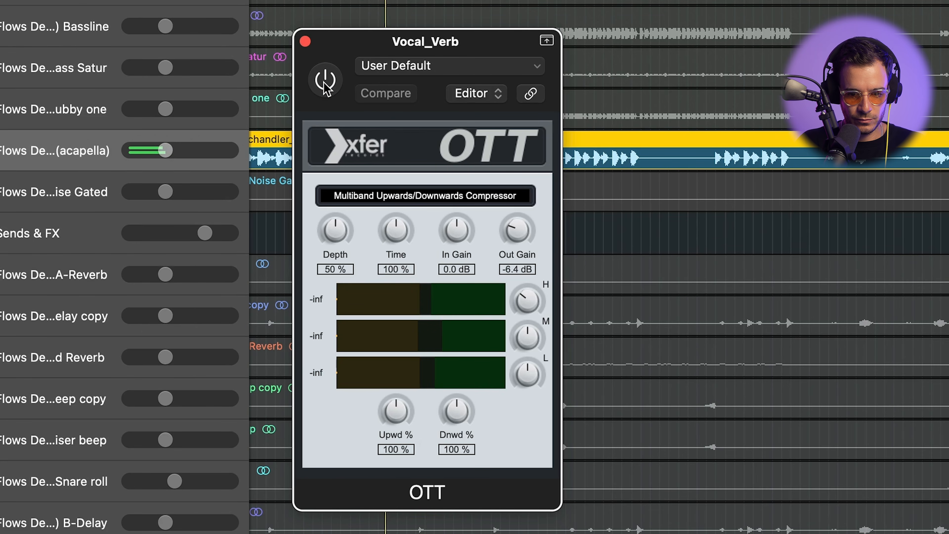
left_click(324, 82)
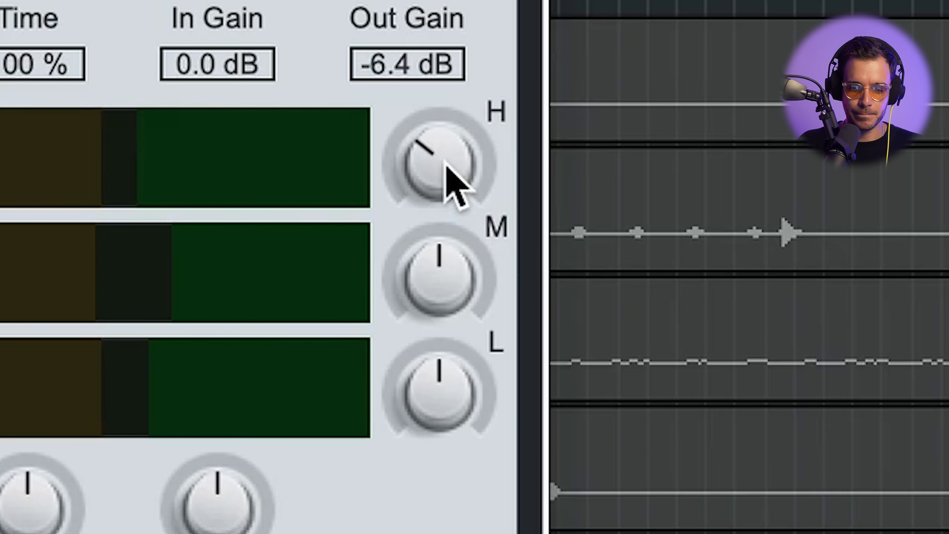
Raise the high band's output gain in the OTT compressor on the Vocal_Verb channel
left_click_drag(623, 253, 619, 213)
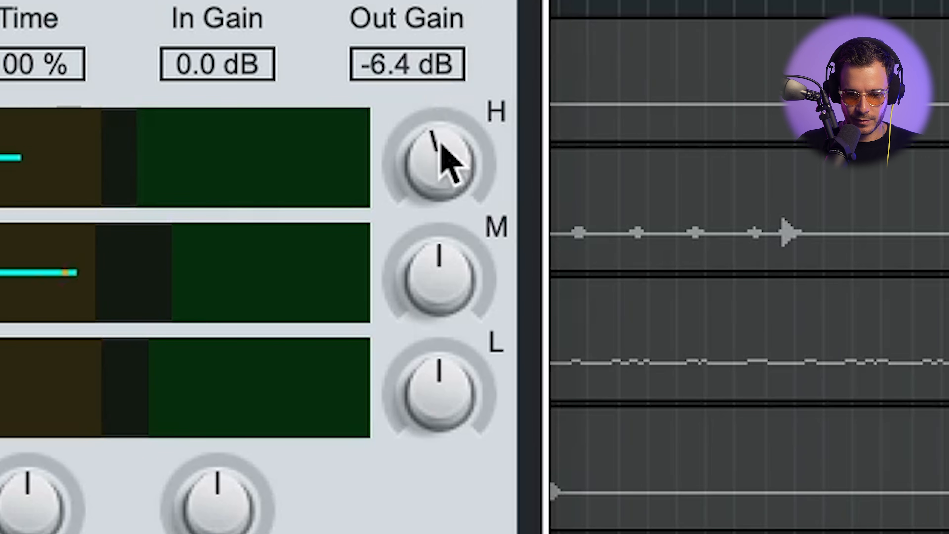
left_click_drag(441, 152, 444, 96)
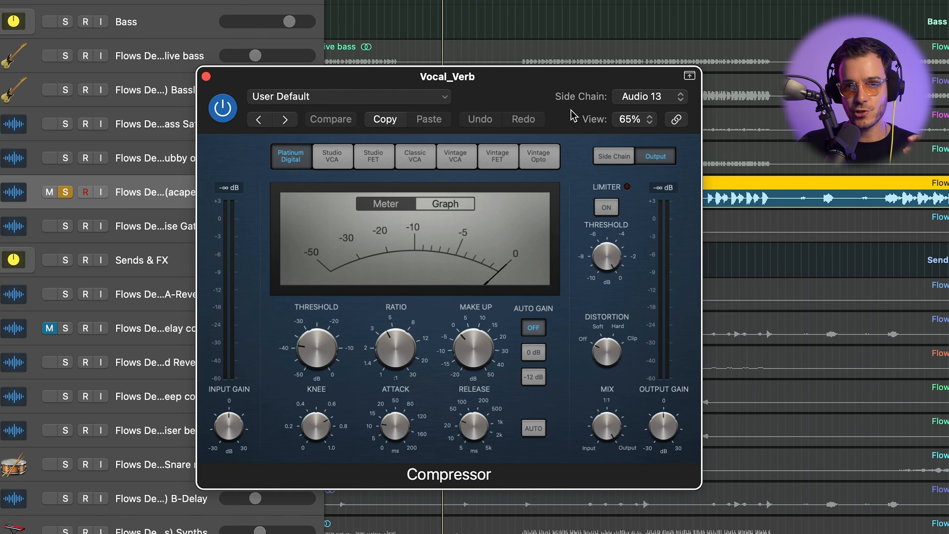
Set the side chain source of the Compressor on Vocal_Verb to the Flows Demo 225 v6 (Dry Stems) acapella track
left_click_drag(539, 90, 539, 87)
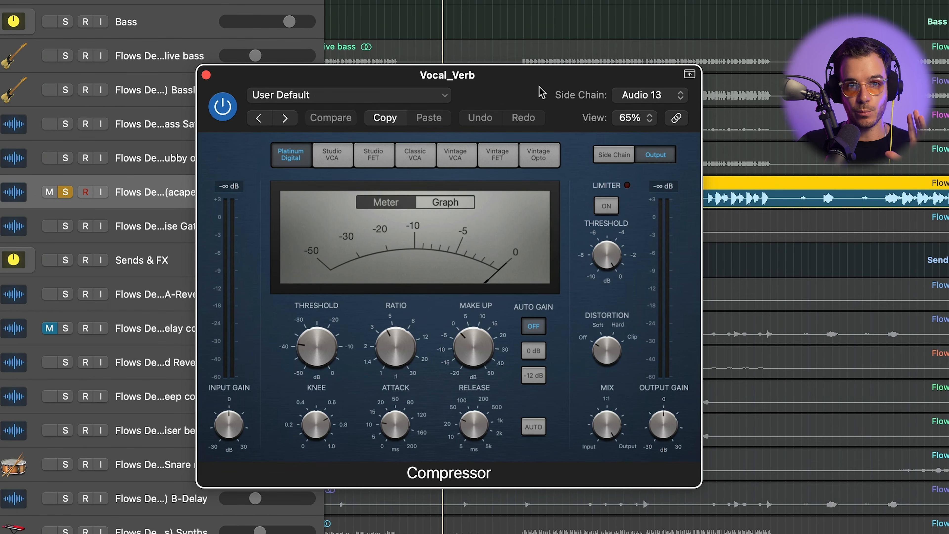
left_click(621, 94)
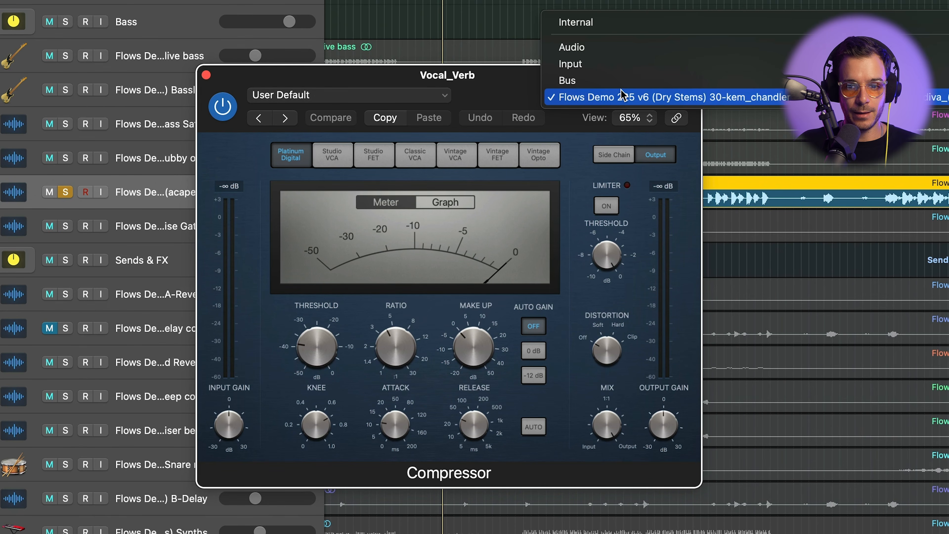
left_click(630, 97)
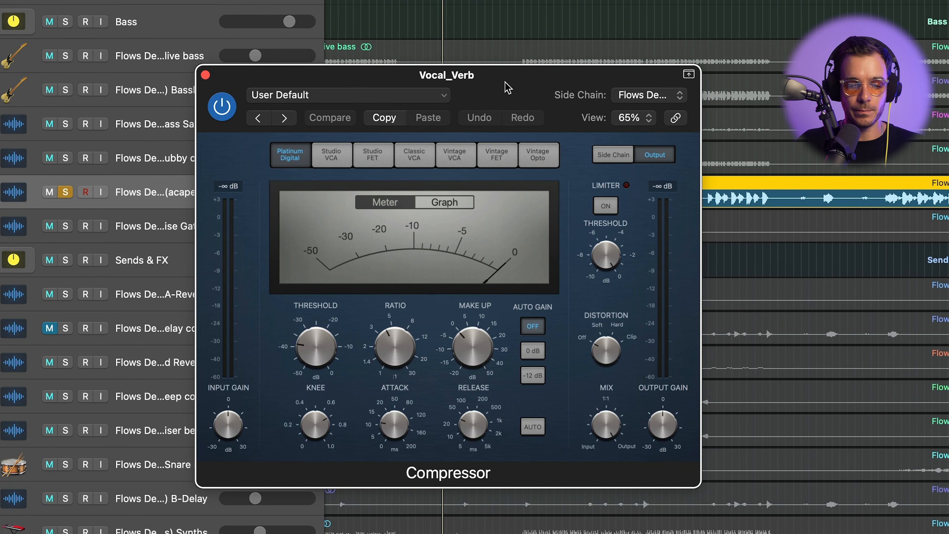
Play the soloed acapella and compare the vocal reverb with the side-chained Compressor bypassed and active
key("space")
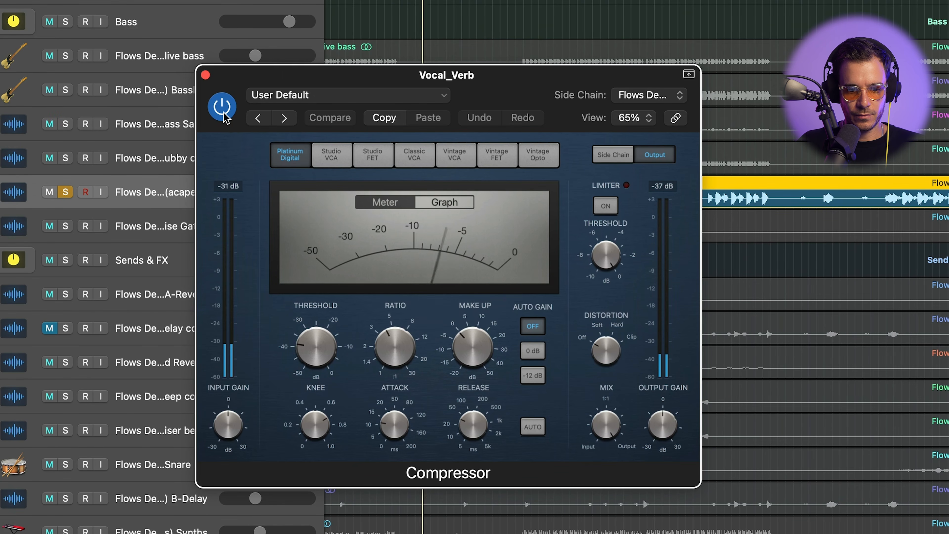
left_click(224, 115)
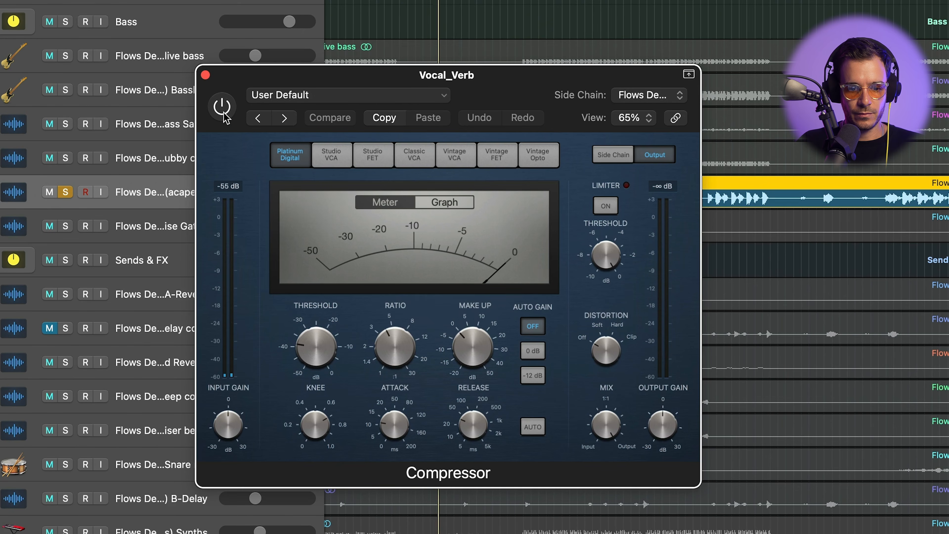
left_click(222, 107)
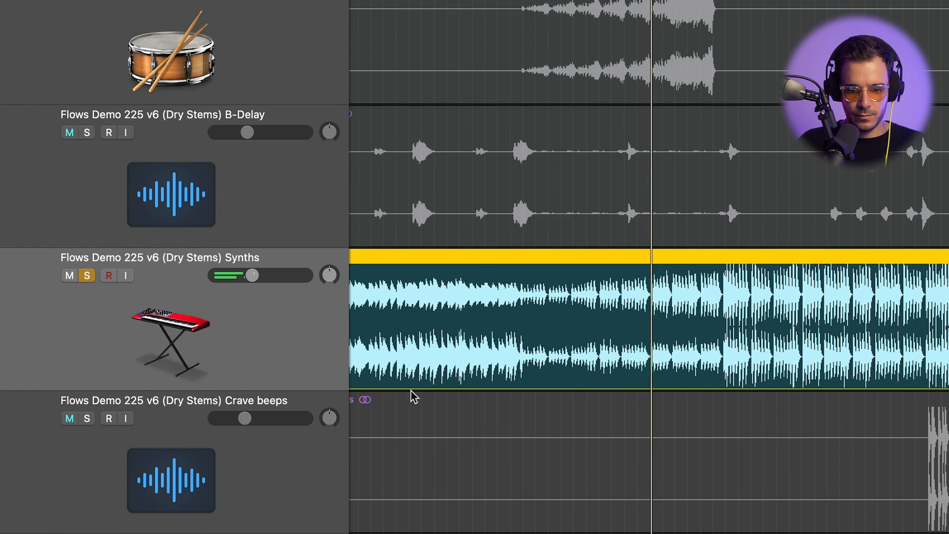
Play the soloed Synths track from bar 101 to examine the ValhallaSupermassive mix, delay and low-cut automation through the build-up
scroll(627, 403, "down", 3)
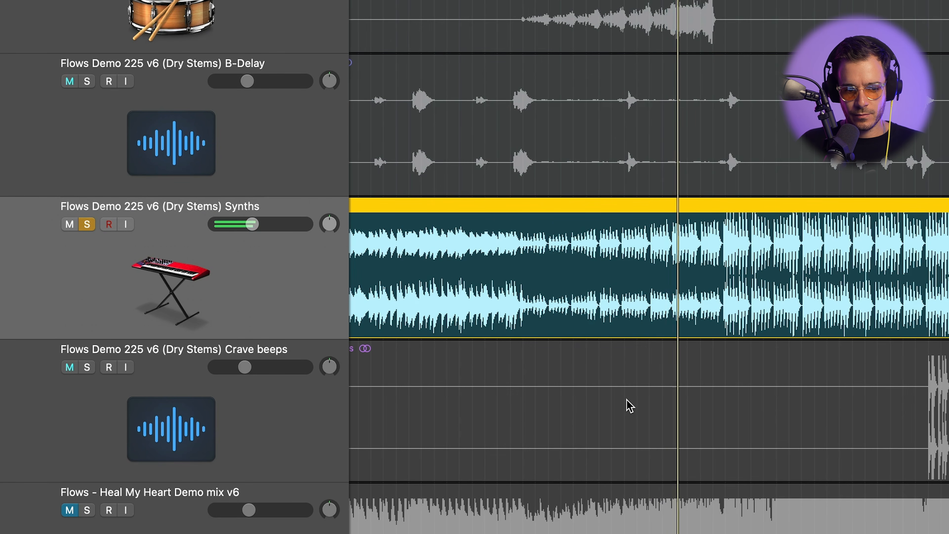
key("super+Left")
key("super+Left")
key("super+Left")
key("super+Left")
key("super+Left")
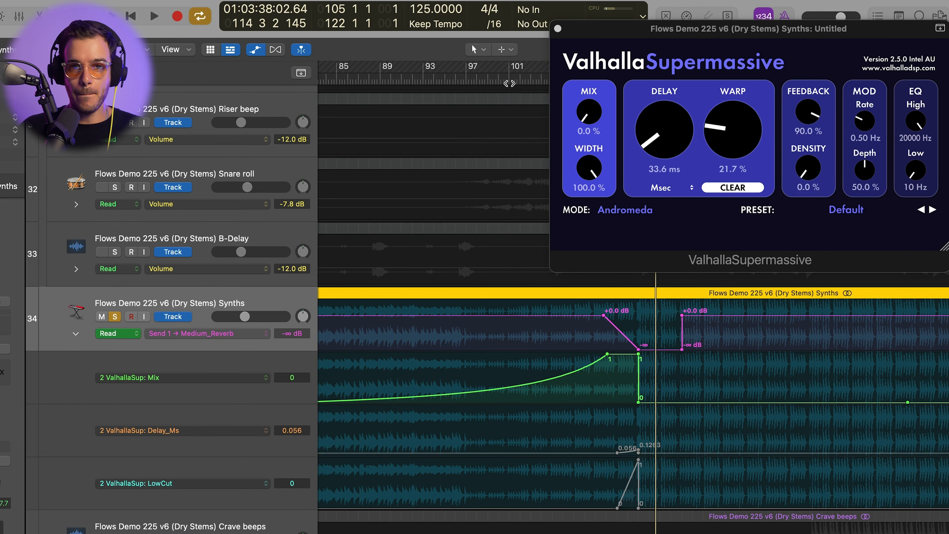
key("space")
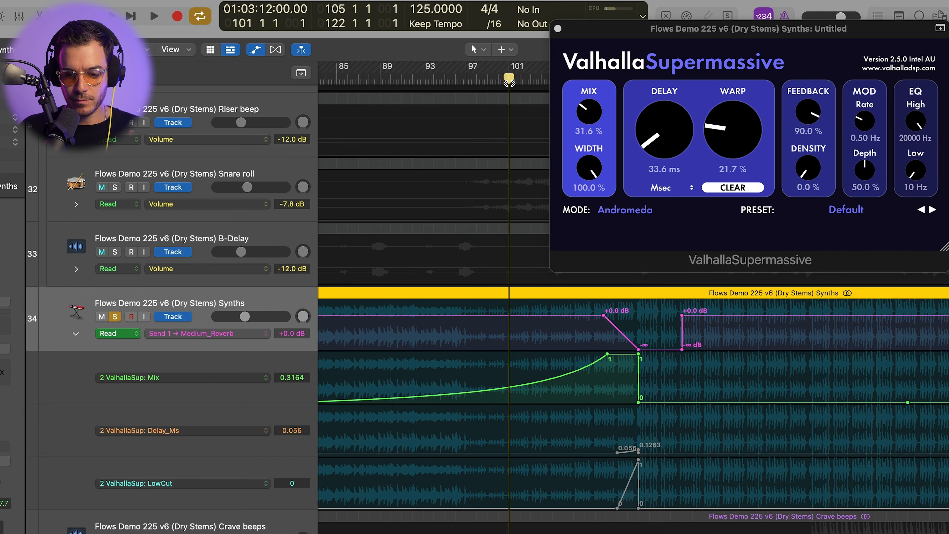